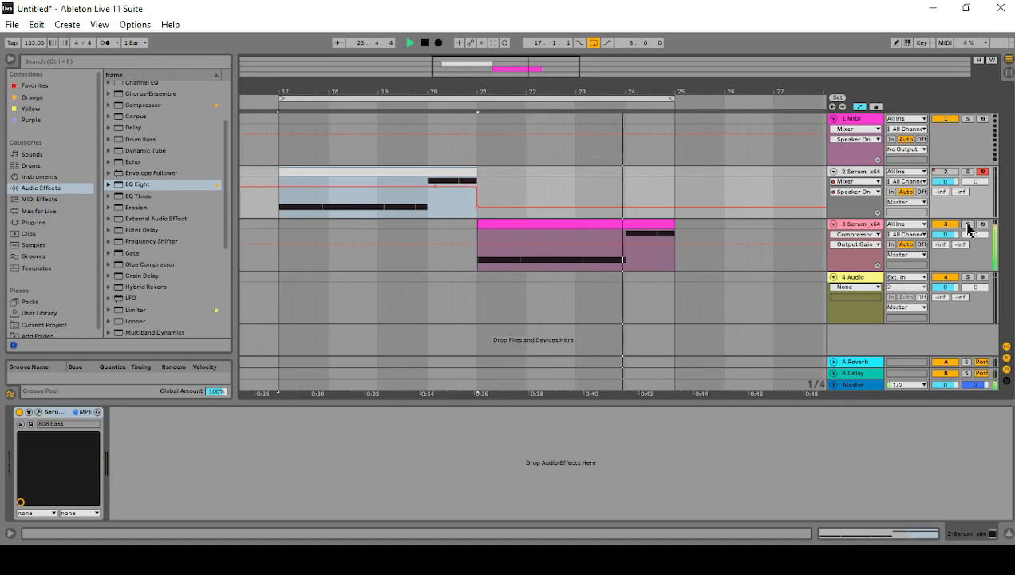
# Step: Stop playback and compare the 808 bass patches in the Serum instruments on tracks 2 and 3
pyautogui.press('space')
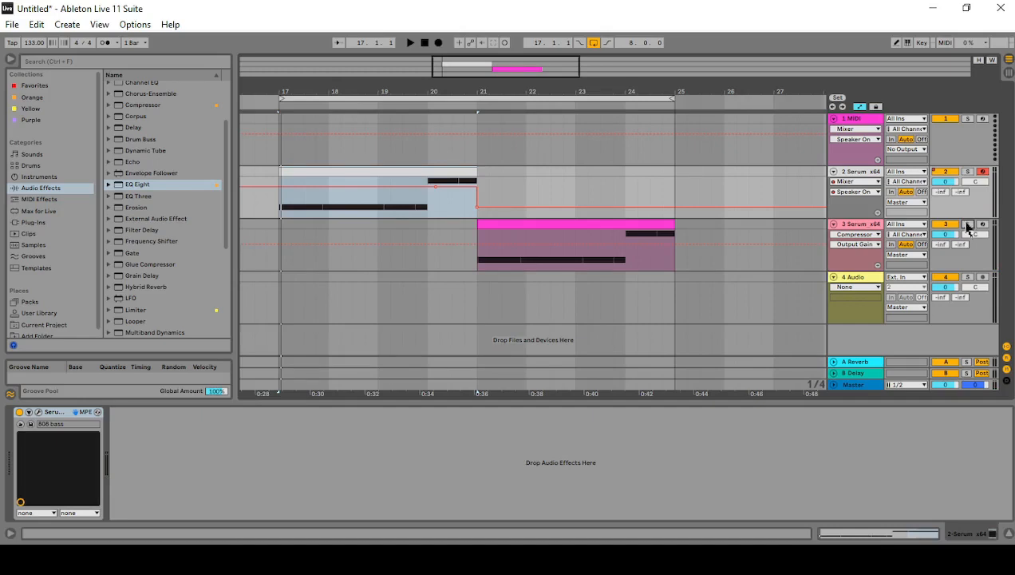
pyautogui.click(38, 411)
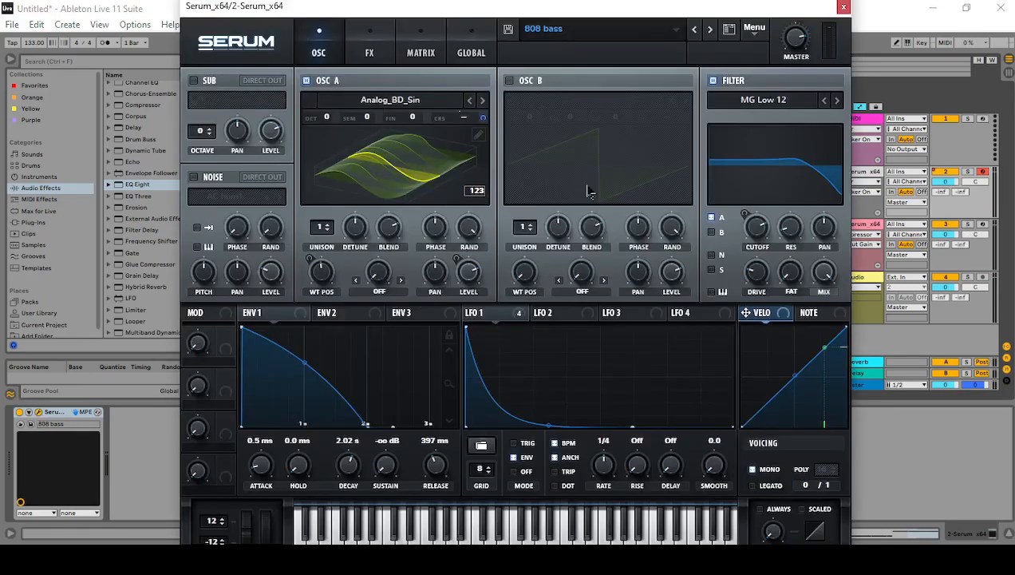
pyautogui.click(875, 233)
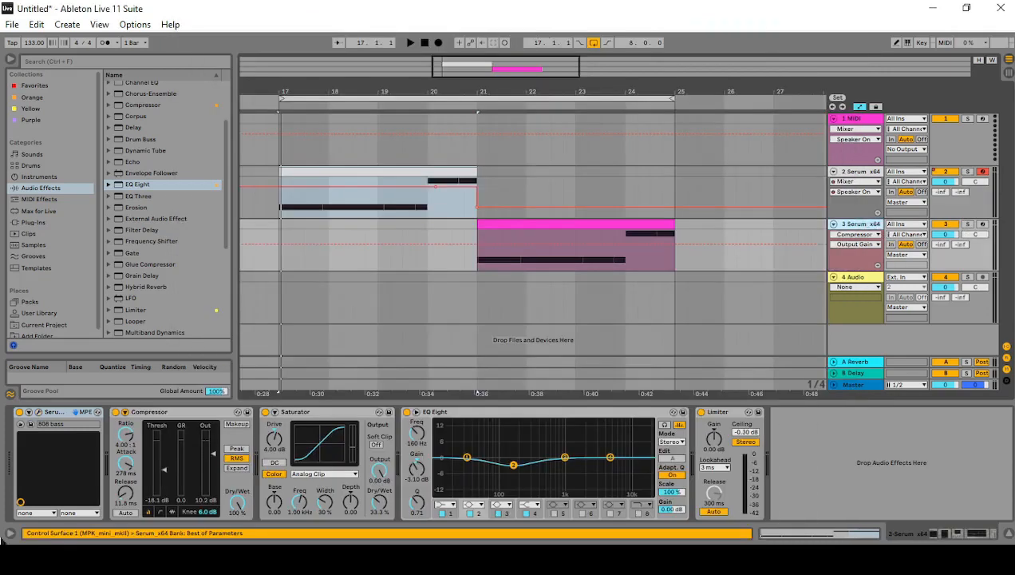
pyautogui.click(37, 413)
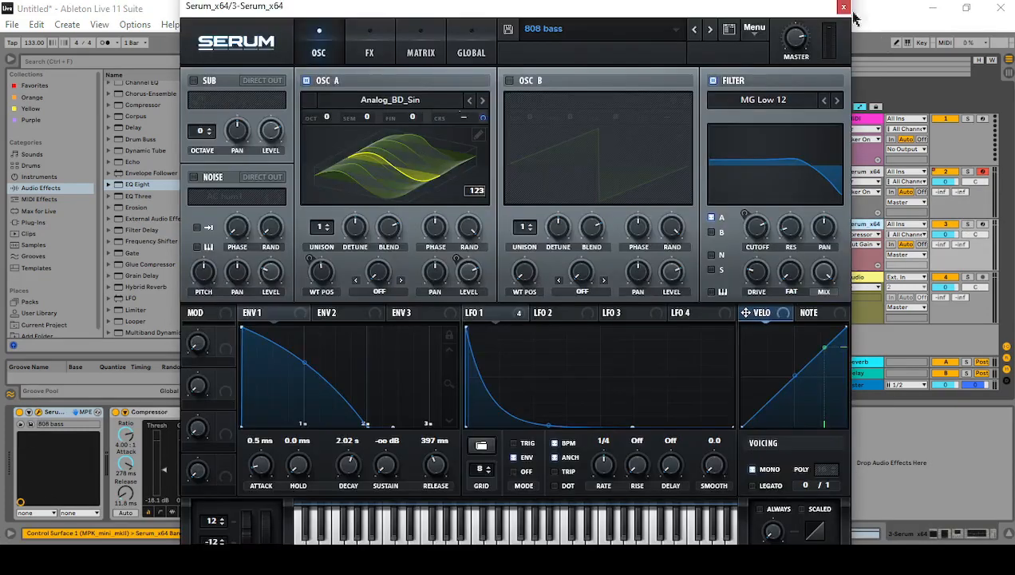
pyautogui.click(798, 32)
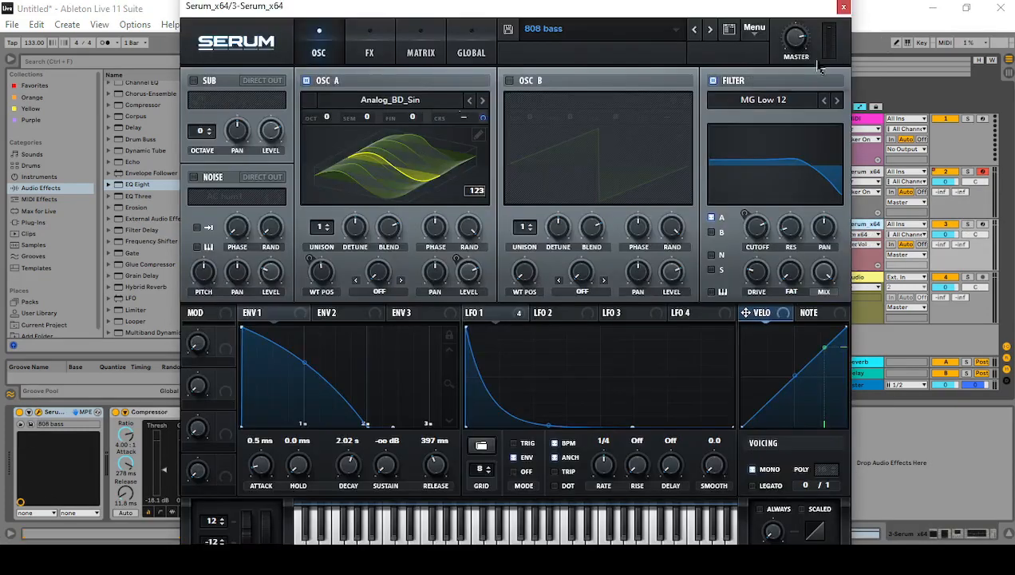
pyautogui.click(876, 177)
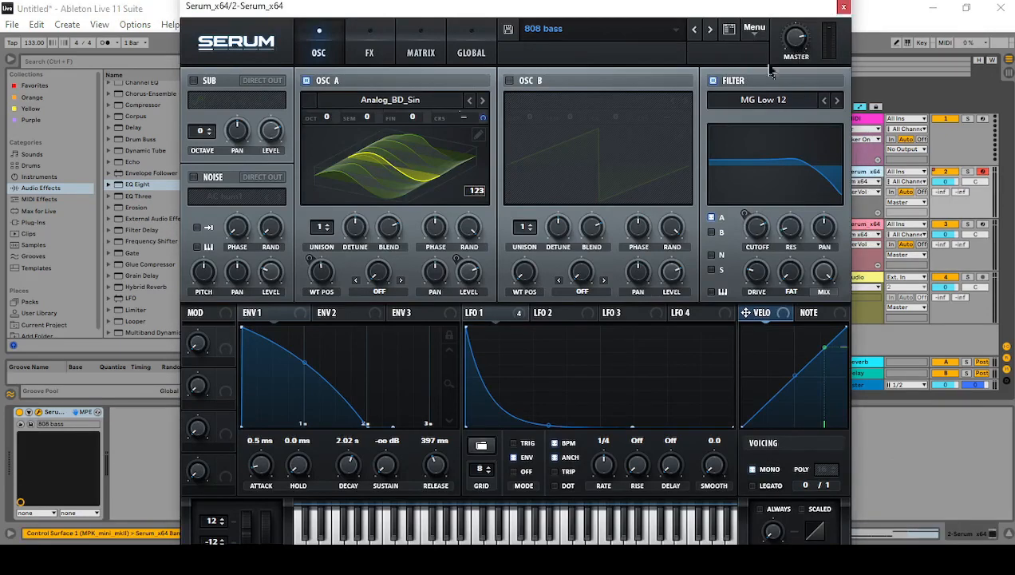
pyautogui.click(384, 34)
pyautogui.click(905, 235)
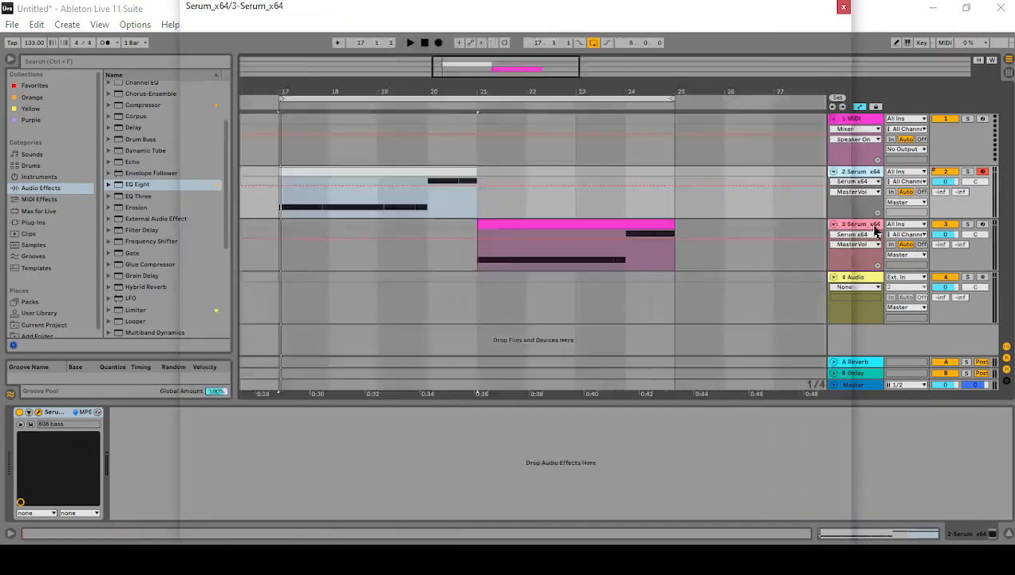
pyautogui.click(369, 52)
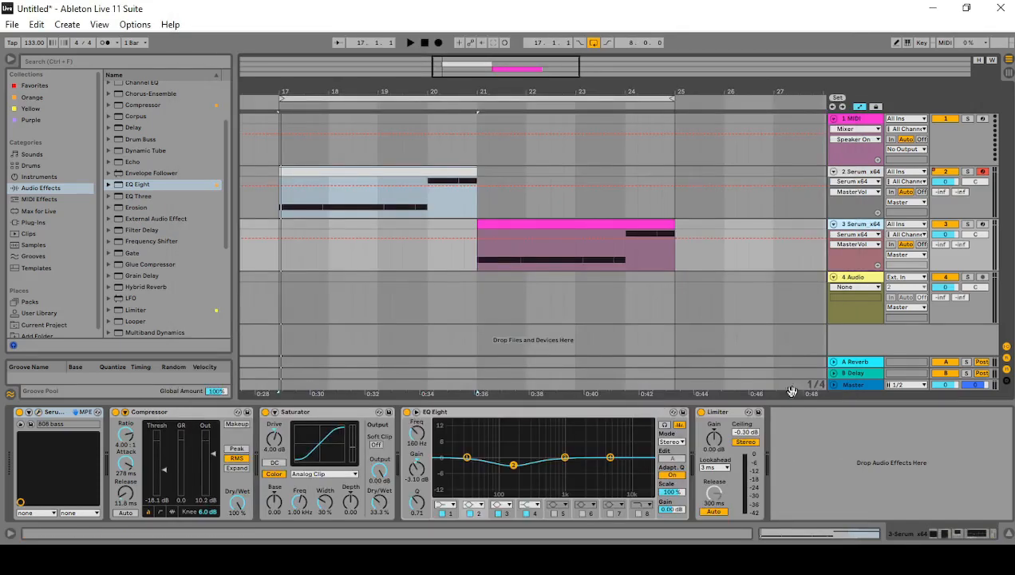
# Step: Review the effects chain on track 3: Compressor, Saturator, EQ Eight and Limiter
pyautogui.click(187, 414)
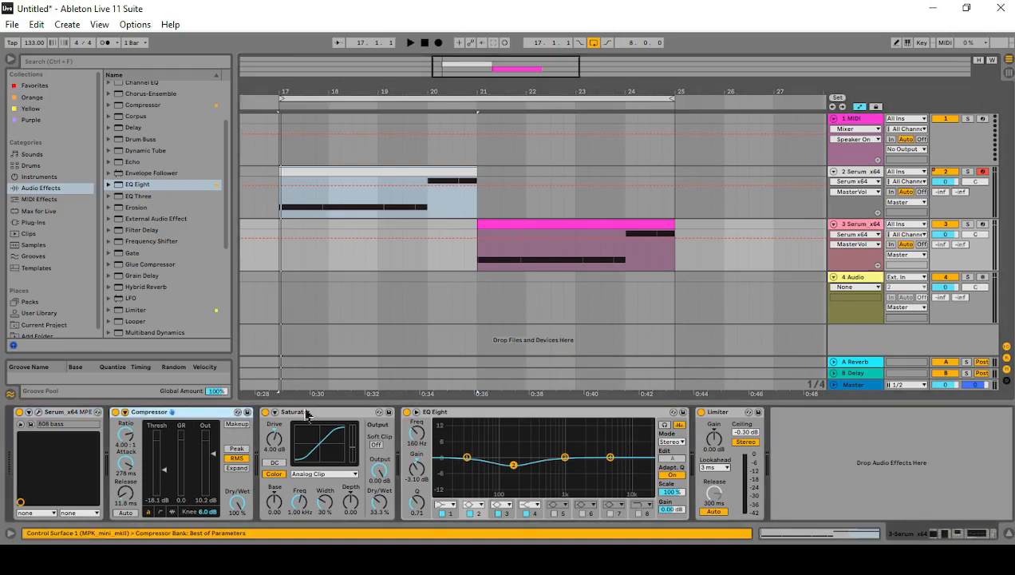
pyautogui.click(307, 413)
pyautogui.click(496, 415)
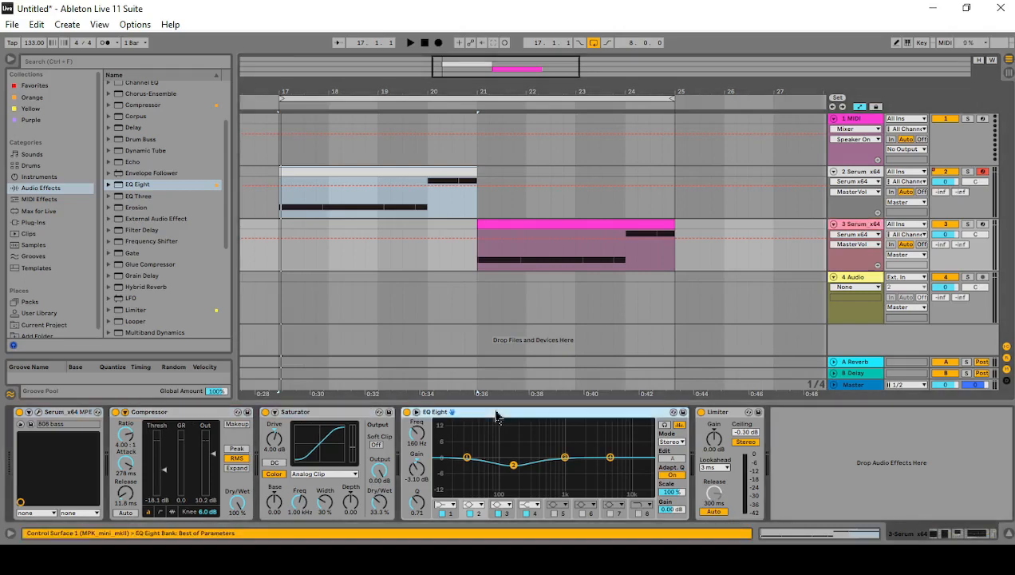
pyautogui.click(742, 418)
pyautogui.click(170, 414)
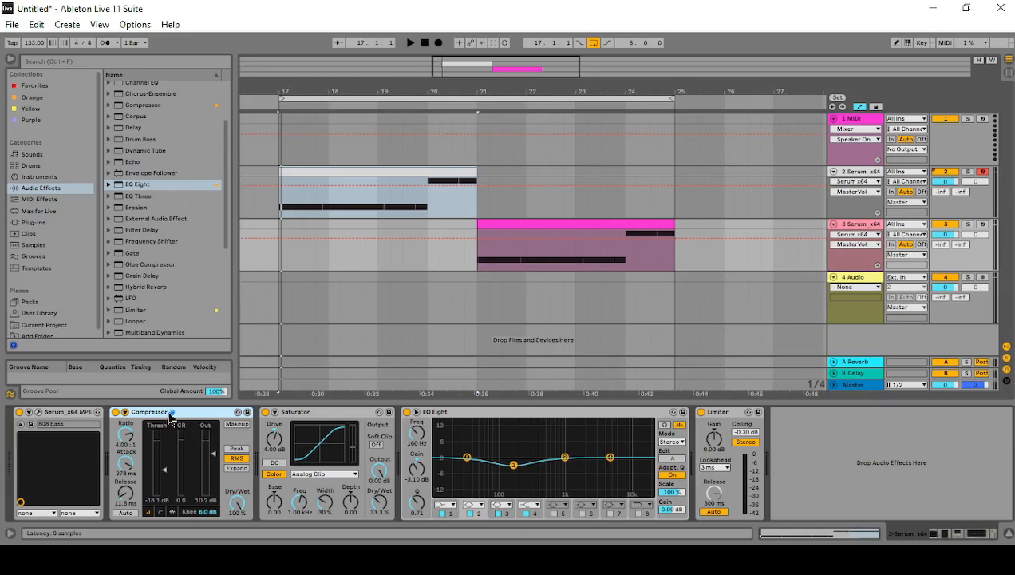
# Step: Solo track 3, loop its clip from bar 21 for four bars, and show the Compressor's activity display
pyautogui.moveTo(338, 89); pyautogui.dragTo(370, 89)
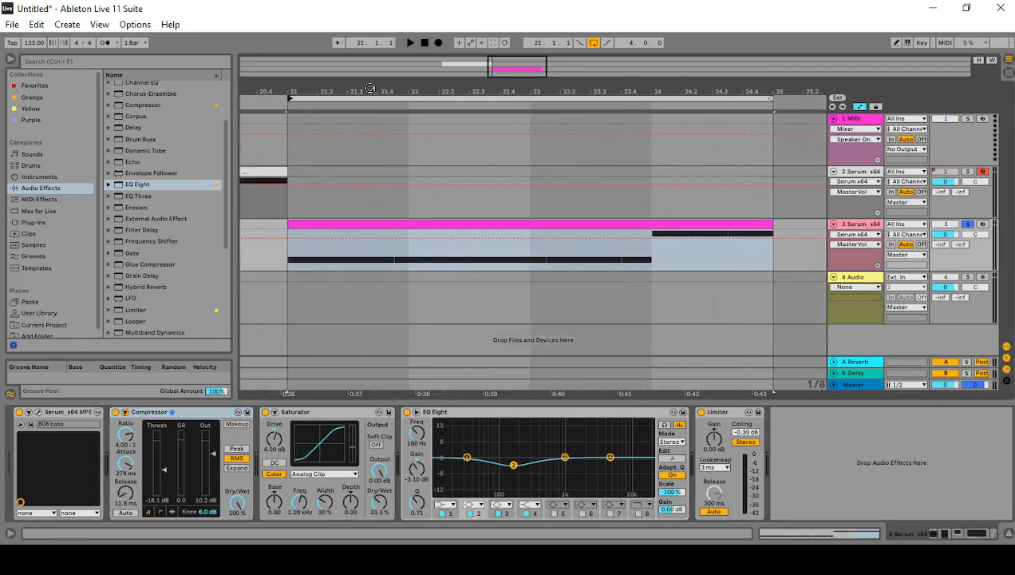
pyautogui.click(174, 513)
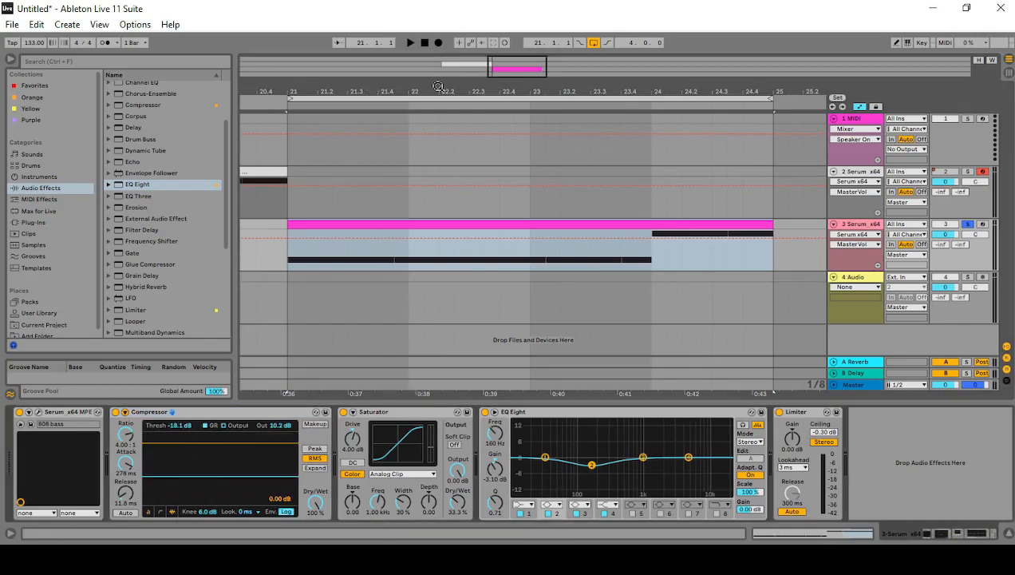
pyautogui.moveTo(438, 86)
pyautogui.mouseDown()
pyautogui.moveTo(439, 100)
pyautogui.moveTo(455, 91)
pyautogui.mouseUp()
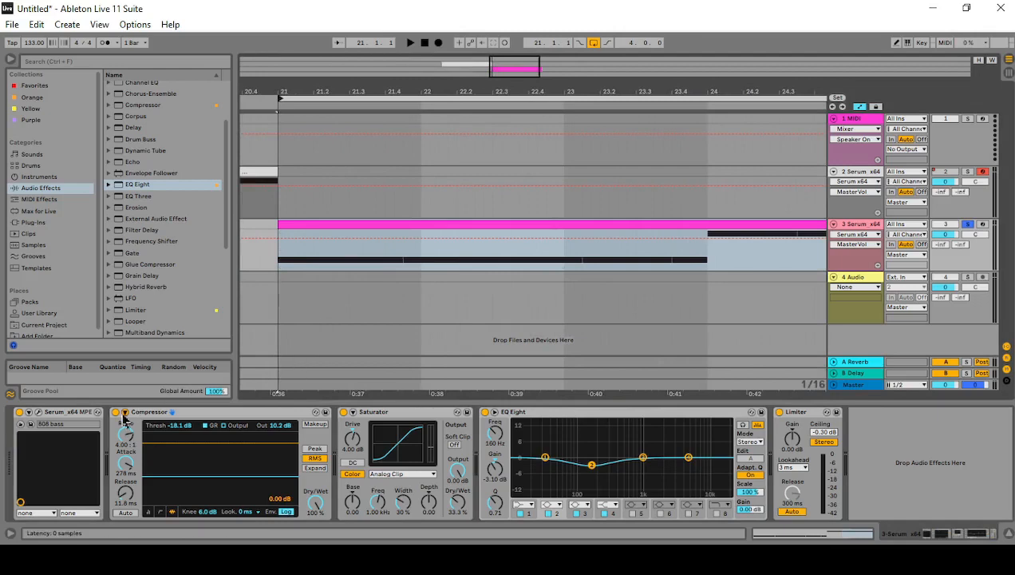
# Step: Play the looped bass and compare its sound with the Compressor bypassed and active
pyautogui.click(115, 412)
pyautogui.press('space')
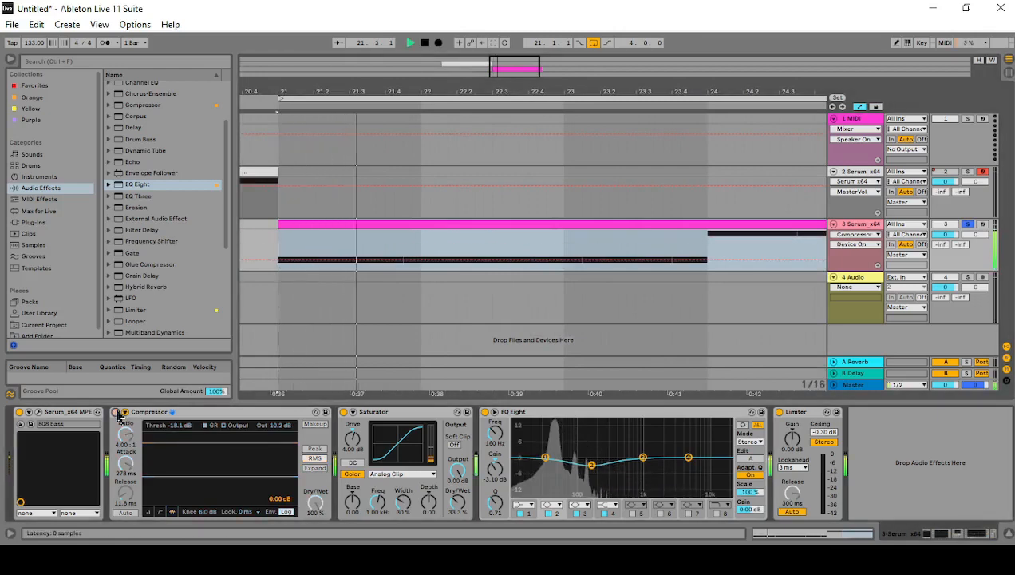
pyautogui.click(117, 412)
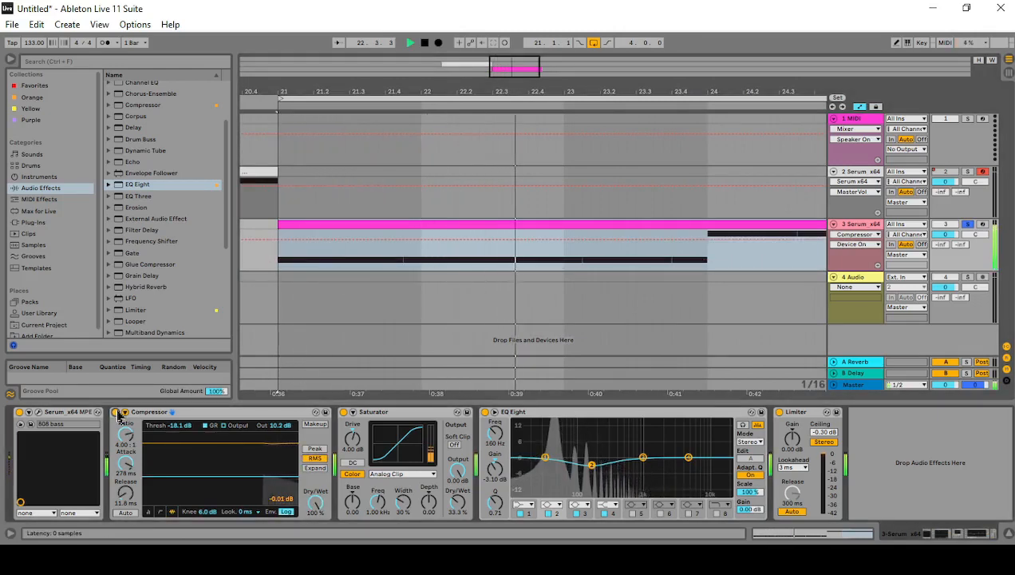
pyautogui.click(116, 413)
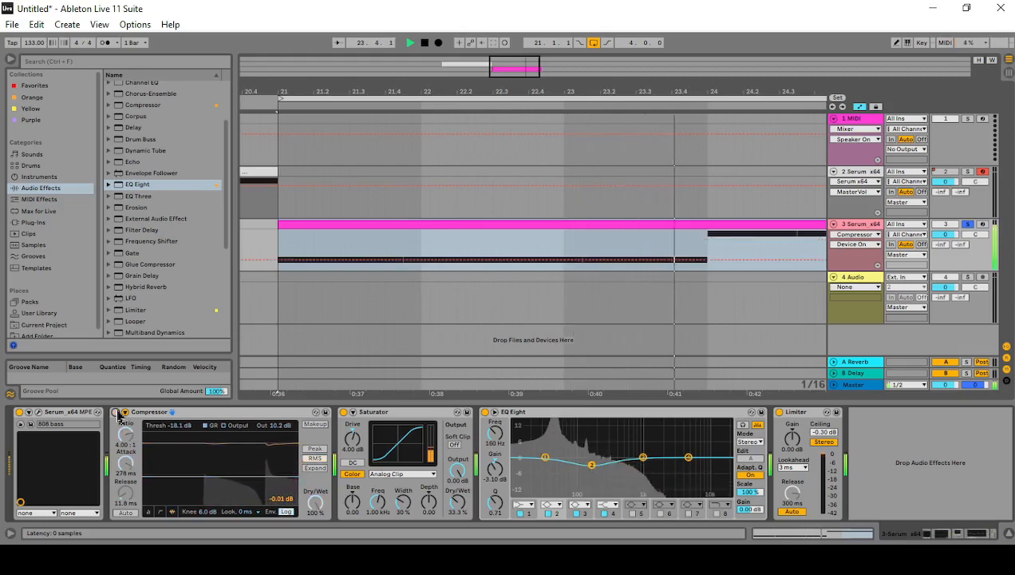
pyautogui.click(149, 512)
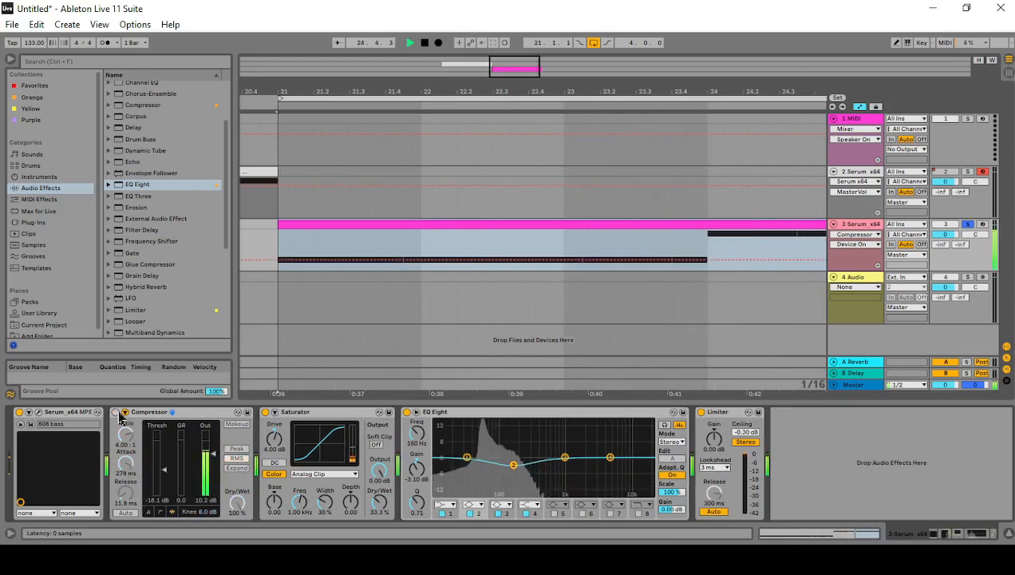
pyautogui.click(116, 412)
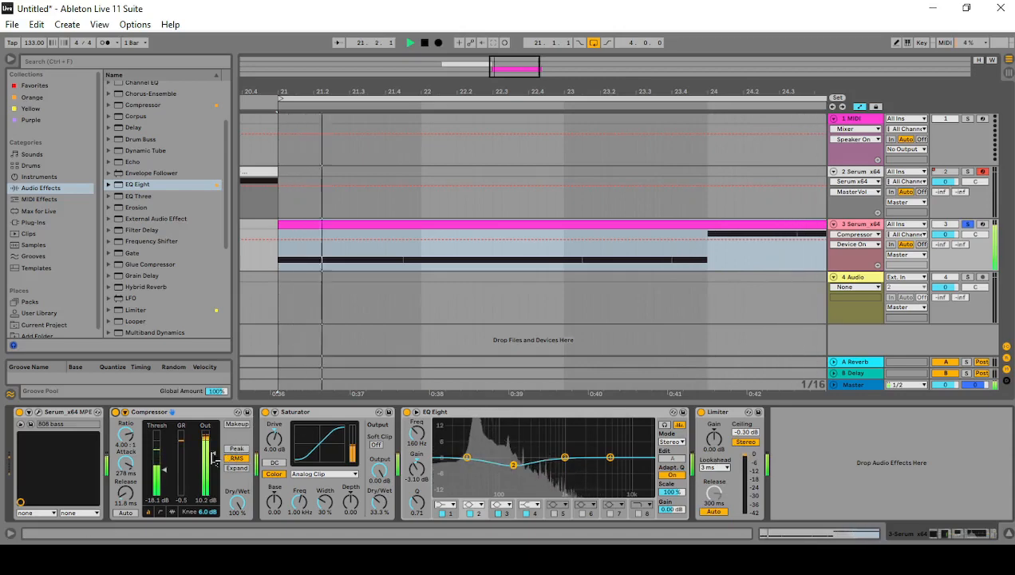
# Step: Set the Compressor's output gain to 8.26 dB
pyautogui.moveTo(213, 454); pyautogui.dragTo(212, 461)
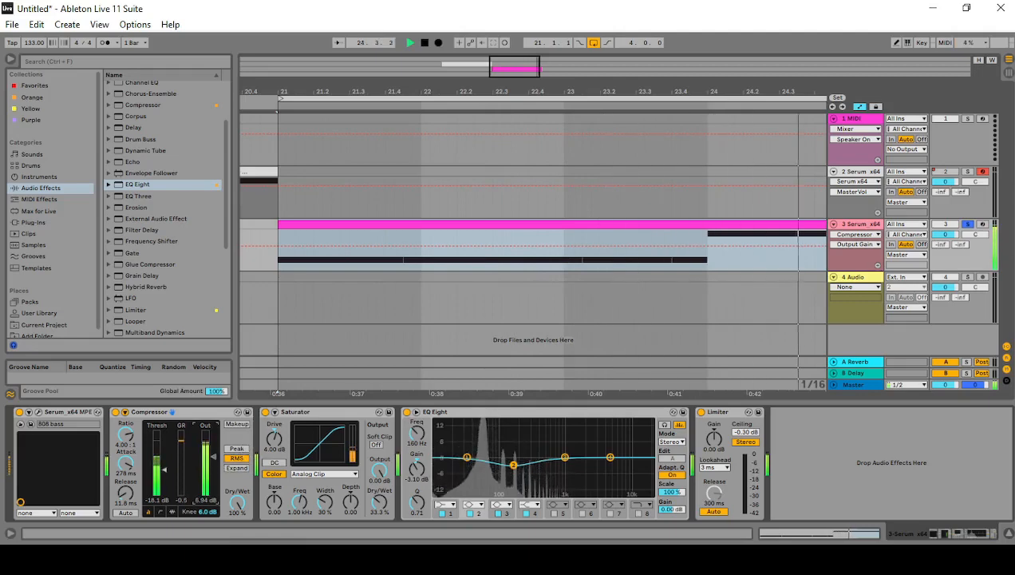
pyautogui.moveTo(213, 456); pyautogui.dragTo(213, 455)
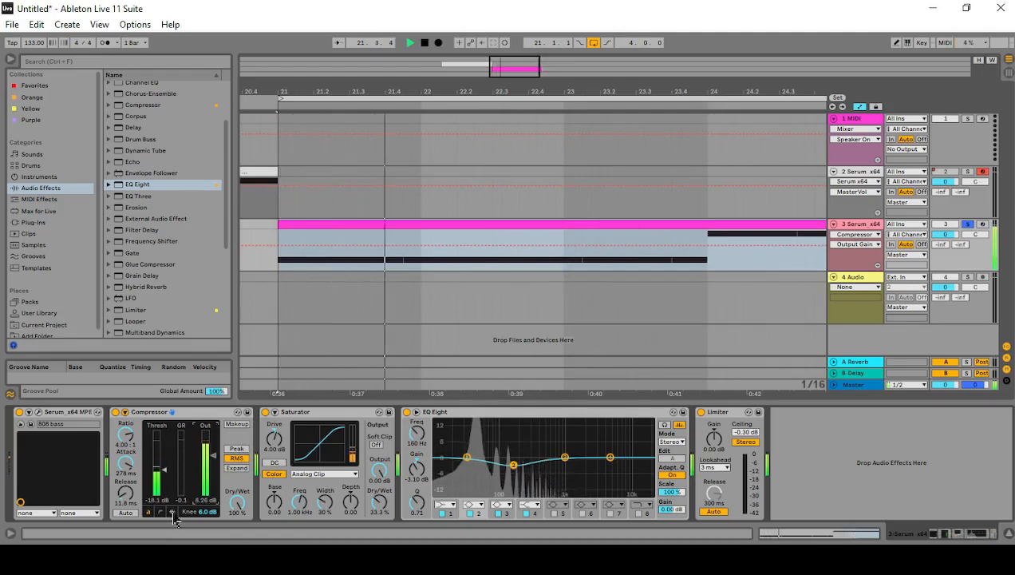
# Step: Adjust the Compressor while monitoring its activity during playback: attack 401 ms, release 17.5 ms and ratio 6.30:1
pyautogui.click(173, 513)
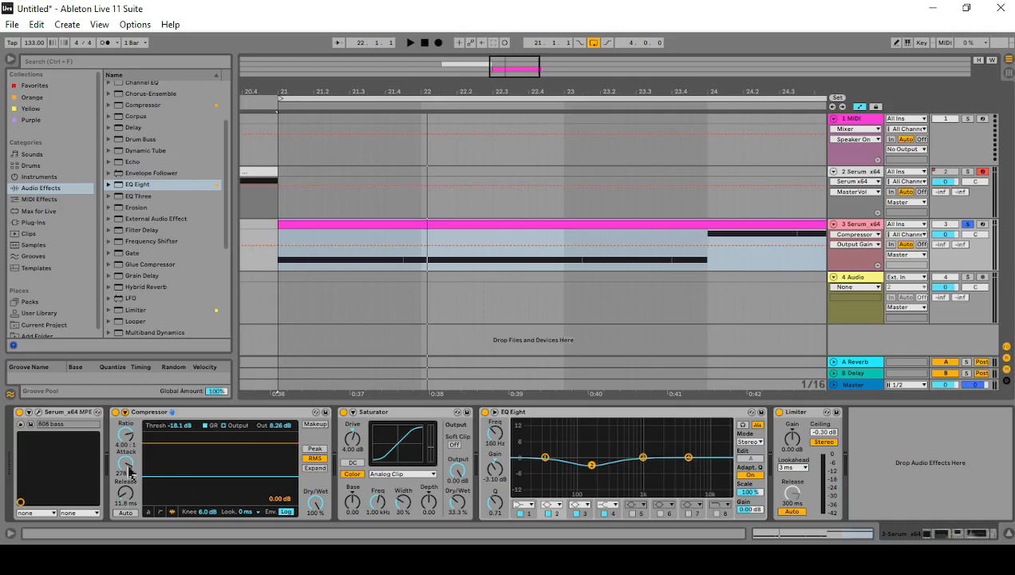
pyautogui.press('space')
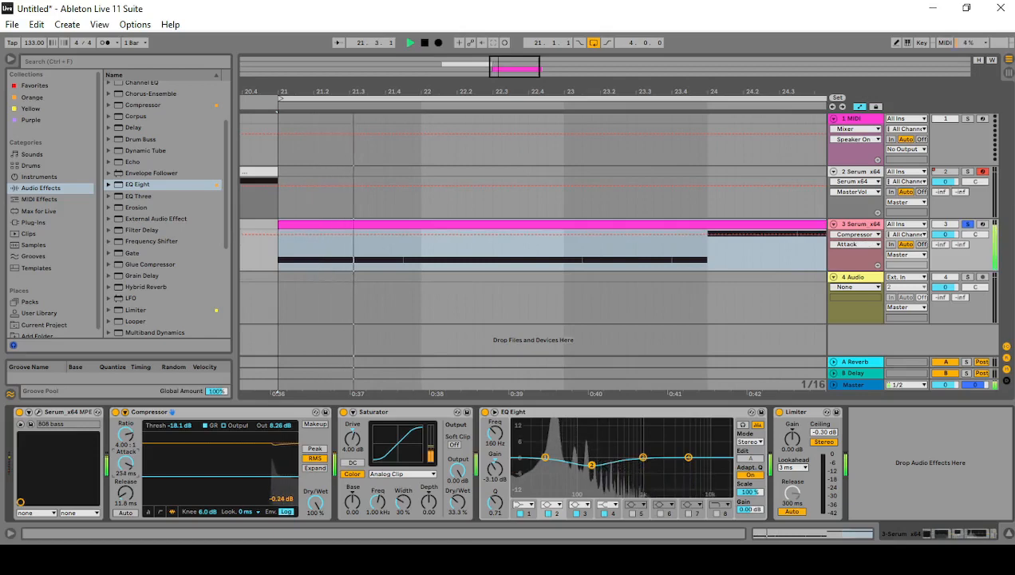
pyautogui.moveTo(128, 467); pyautogui.dragTo(129, 546)
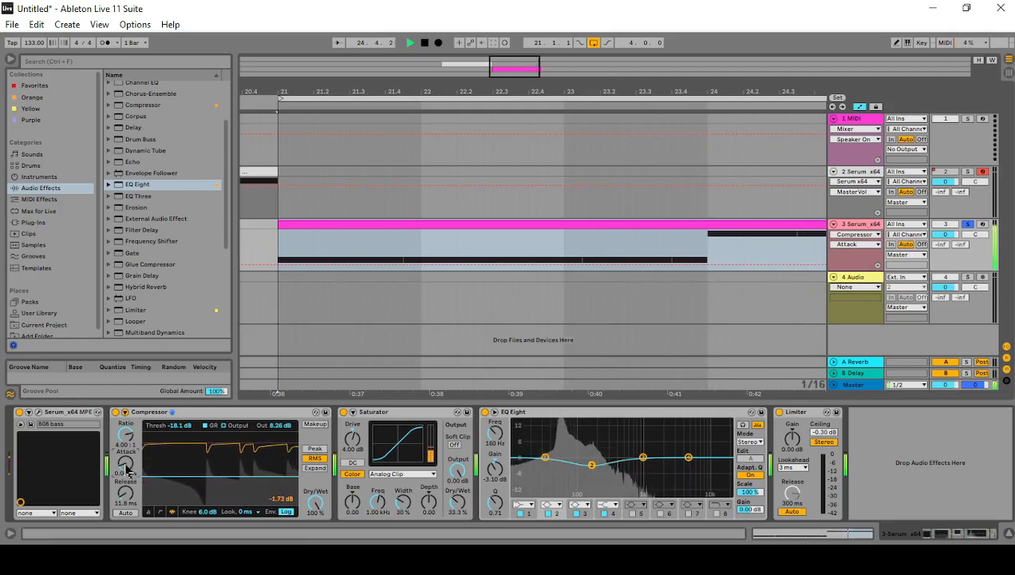
pyautogui.moveTo(126, 463); pyautogui.dragTo(126, 380)
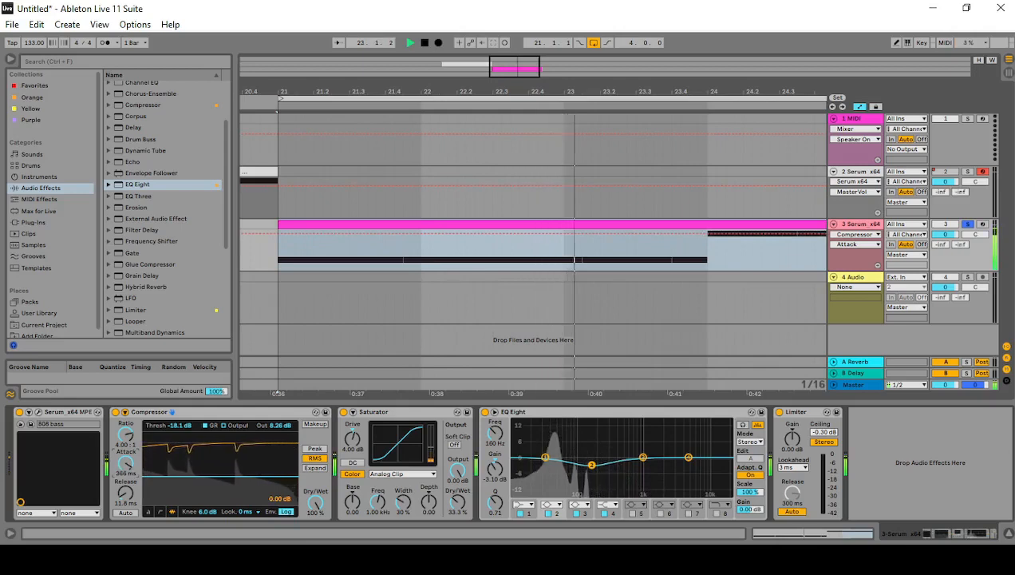
pyautogui.press('space')
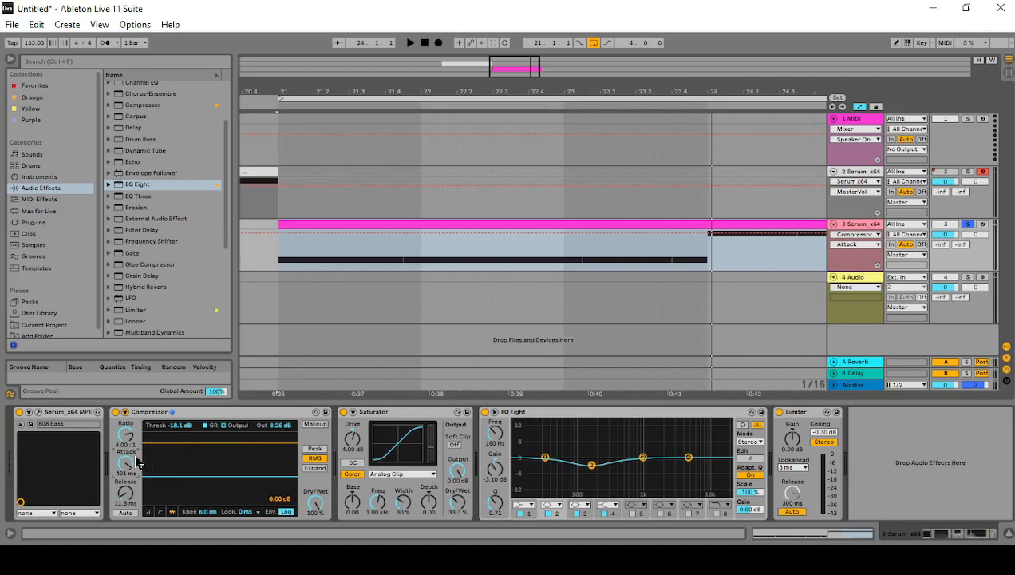
pyautogui.press('space')
pyautogui.moveTo(127, 494); pyautogui.dragTo(126, 415)
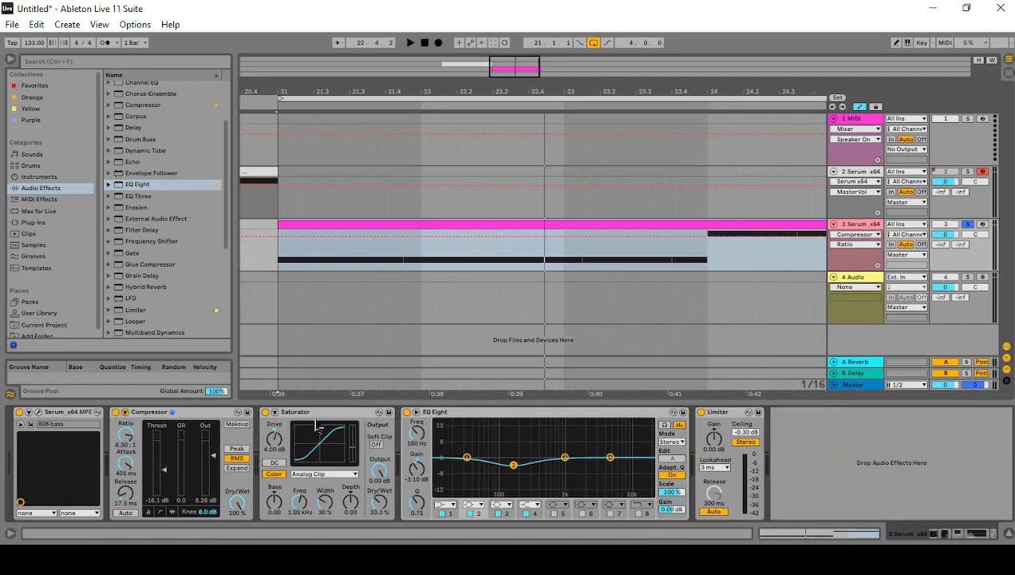
# Step: Check the Saturator's curve types and compare the looped bass with the Saturator bypassed and active
pyautogui.click(340, 475)
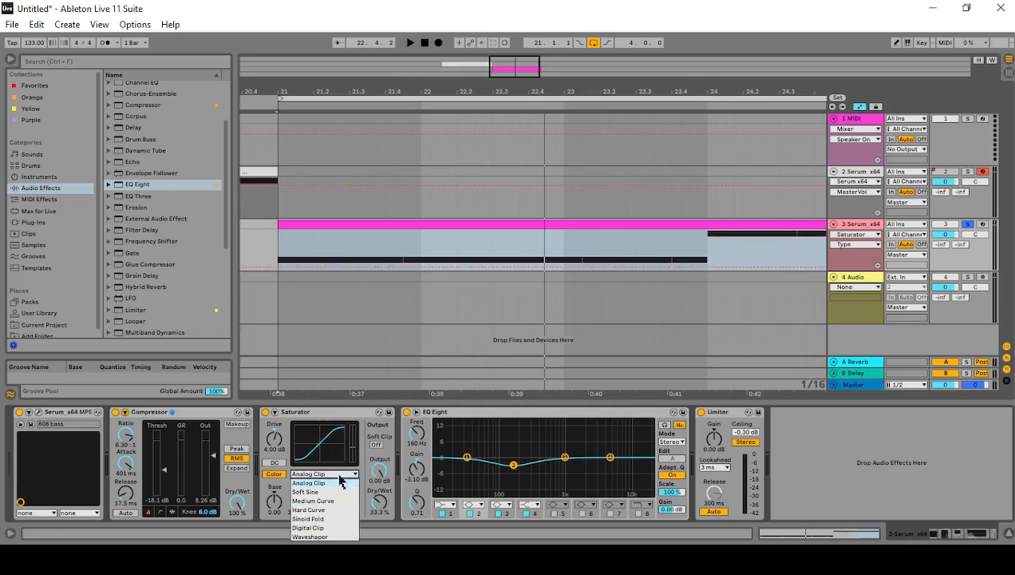
pyautogui.click(340, 475)
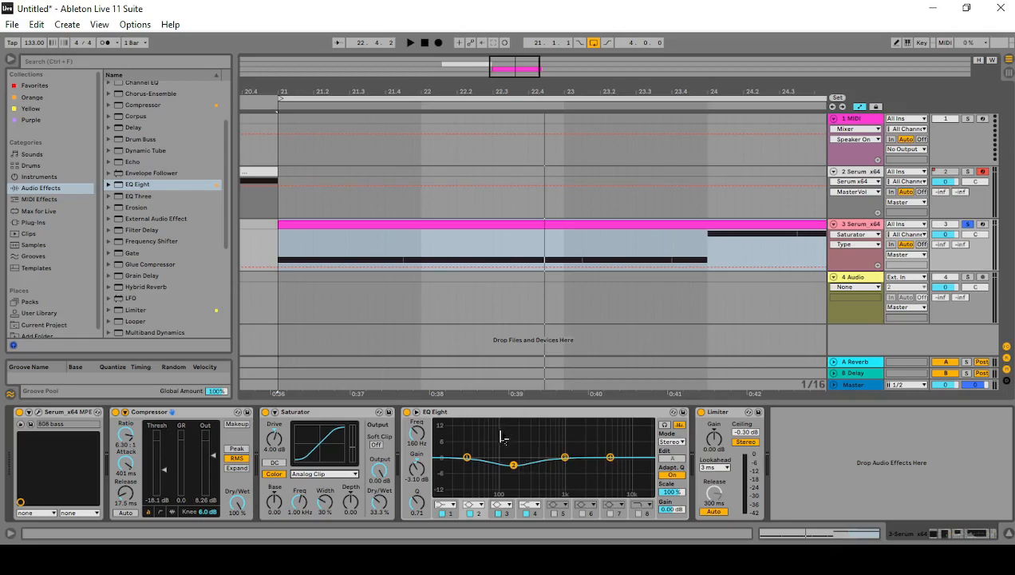
pyautogui.press('space')
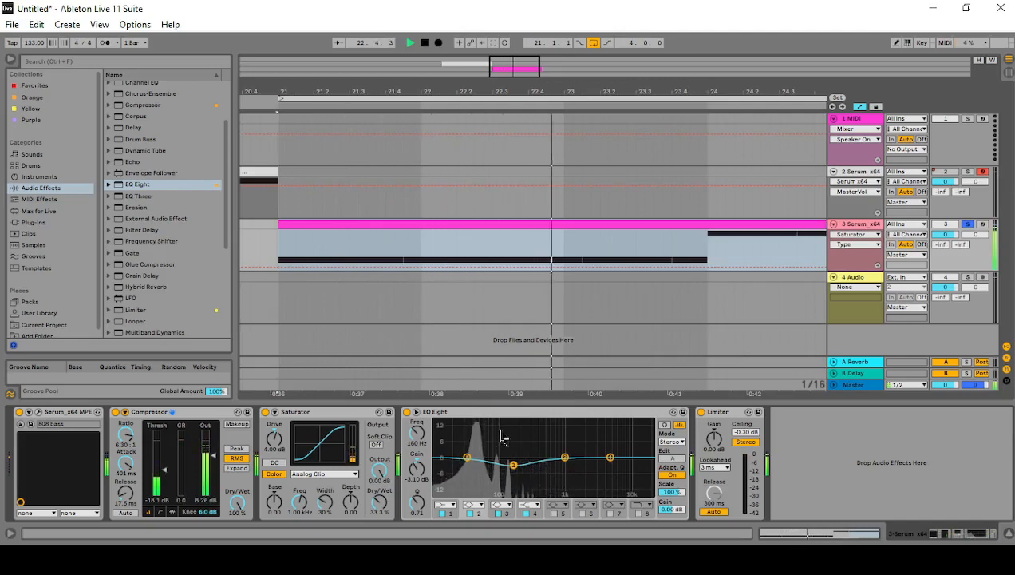
pyautogui.click(266, 412)
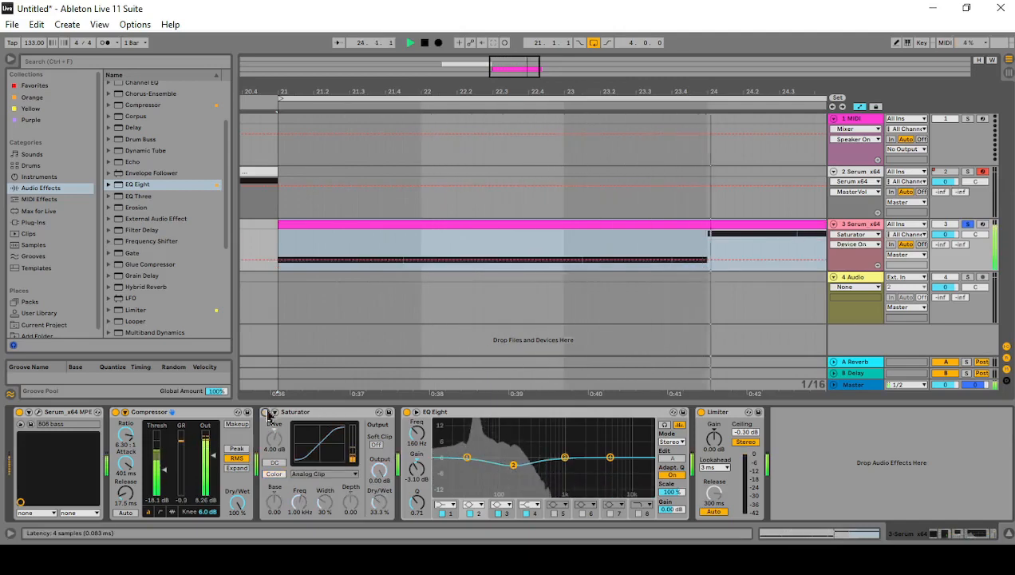
pyautogui.click(266, 413)
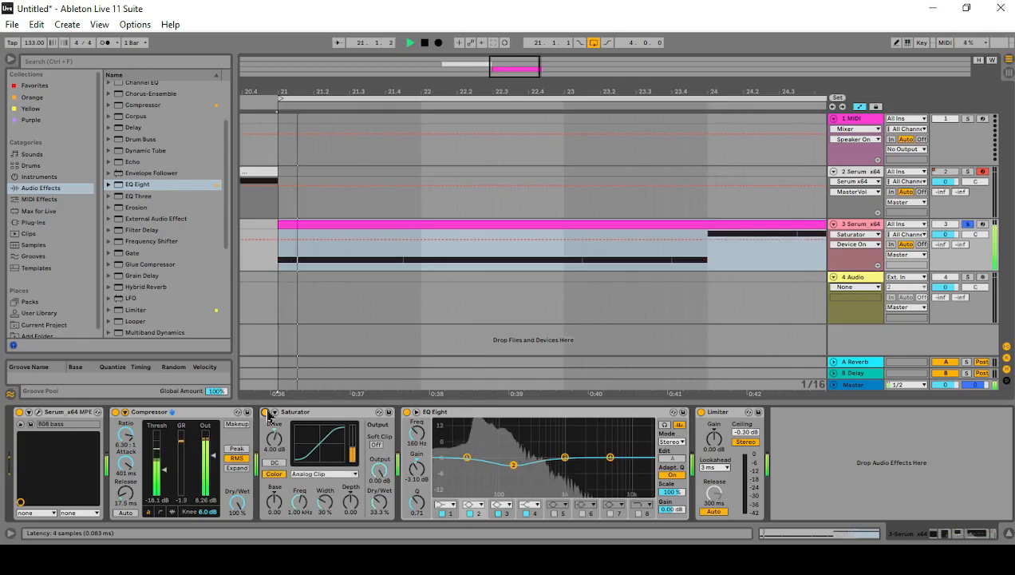
pyautogui.press('space')
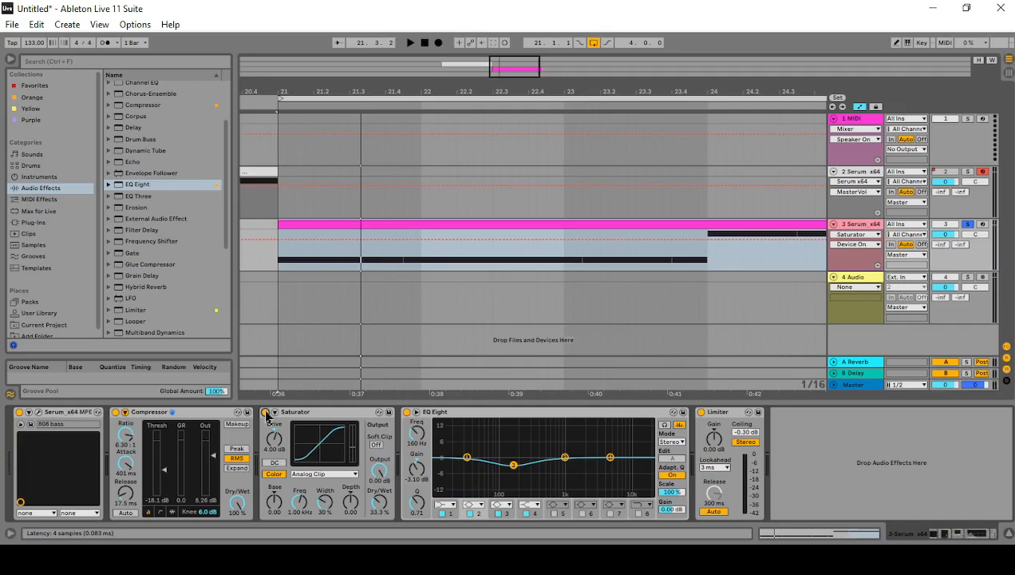
pyautogui.press('space')
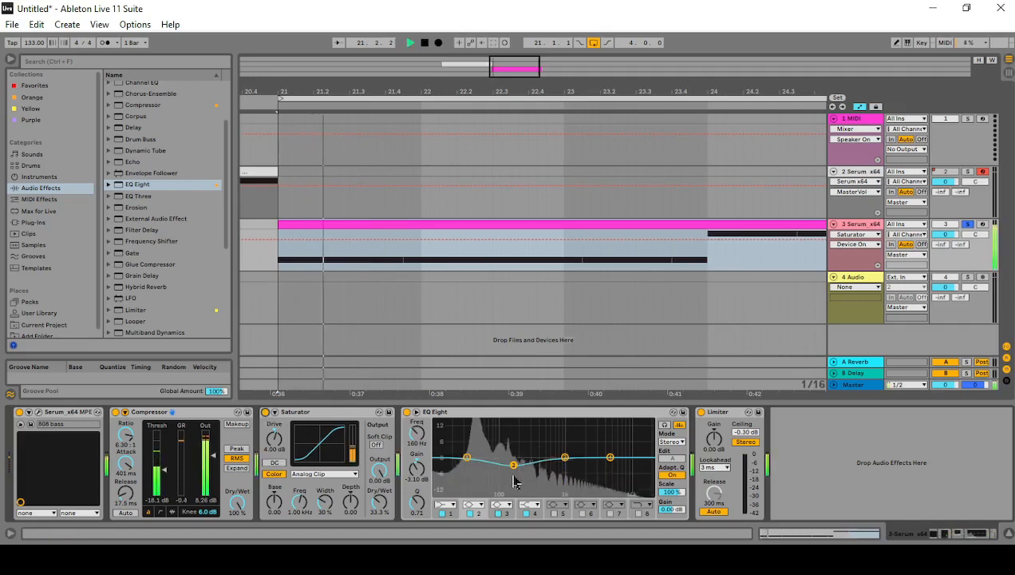
pyautogui.click(266, 411)
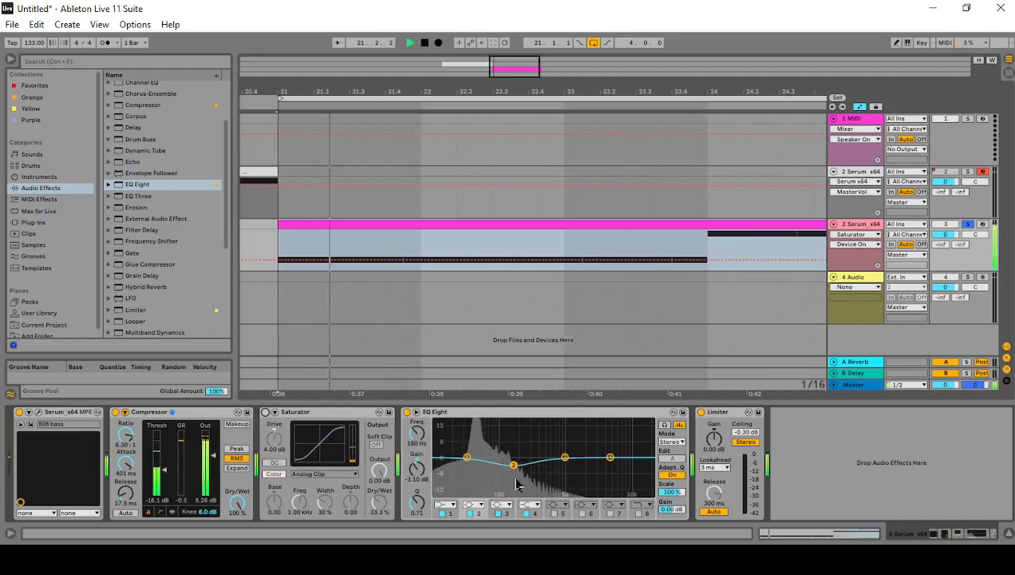
pyautogui.press('space')
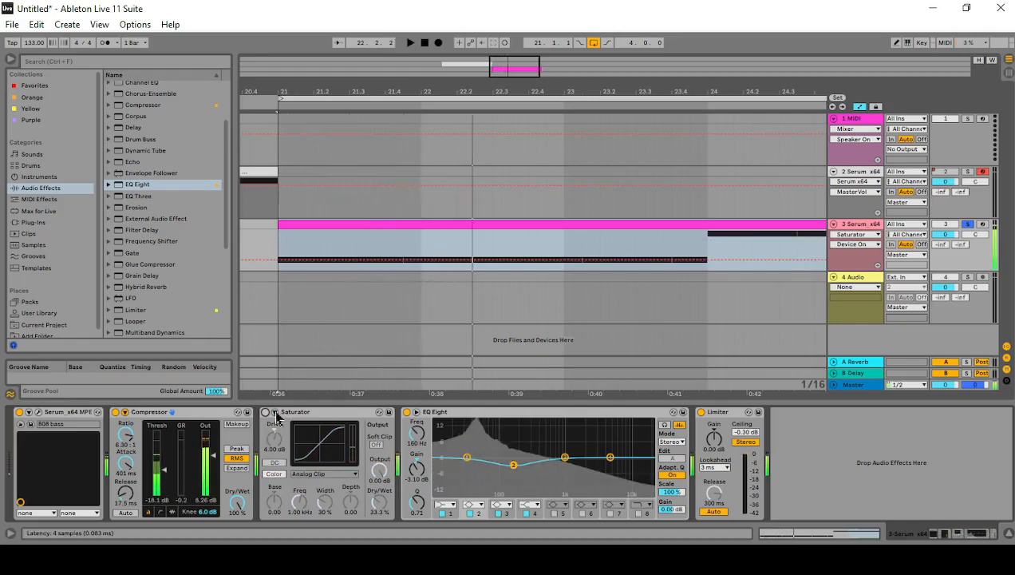
pyautogui.click(265, 412)
pyautogui.press('space')
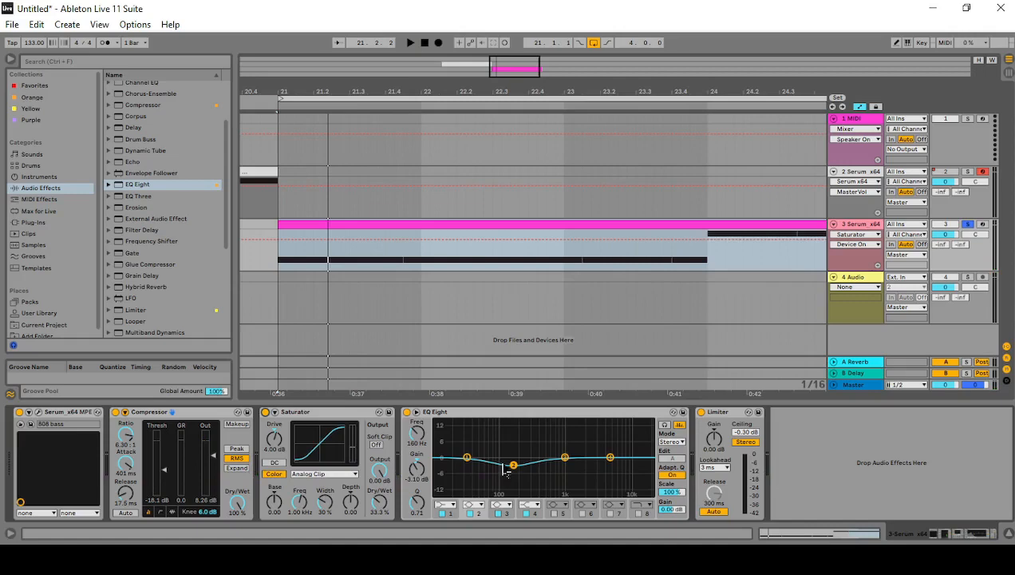
# Step: Sweep EQ Eight's band 2 through cuts and a boost while listening to the loop, settling on 141 Hz at -3.60 dB
pyautogui.moveTo(513, 467)
pyautogui.mouseDown()
pyautogui.moveTo(521, 469)
pyautogui.moveTo(510, 466)
pyautogui.mouseUp()
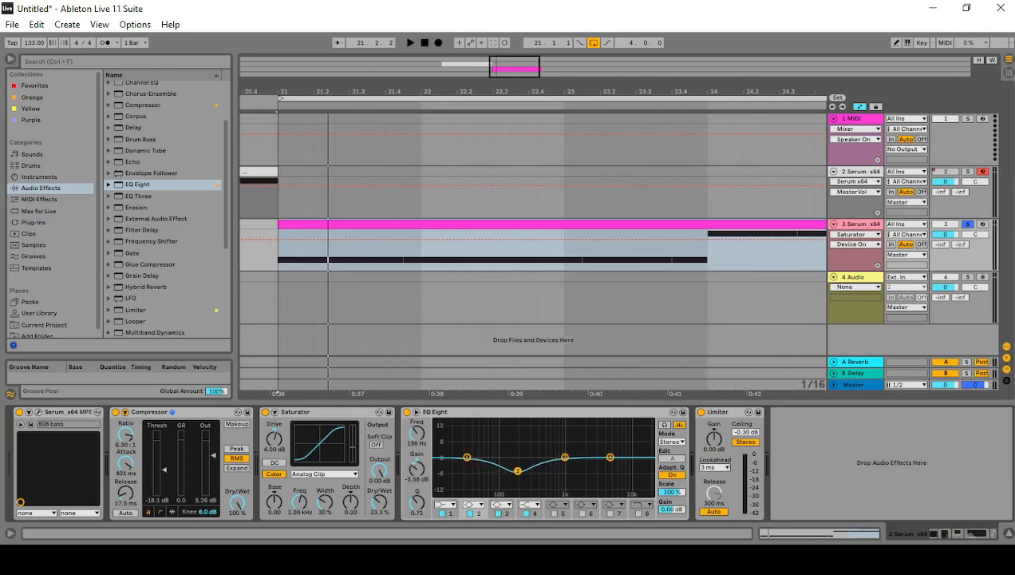
pyautogui.press('space')
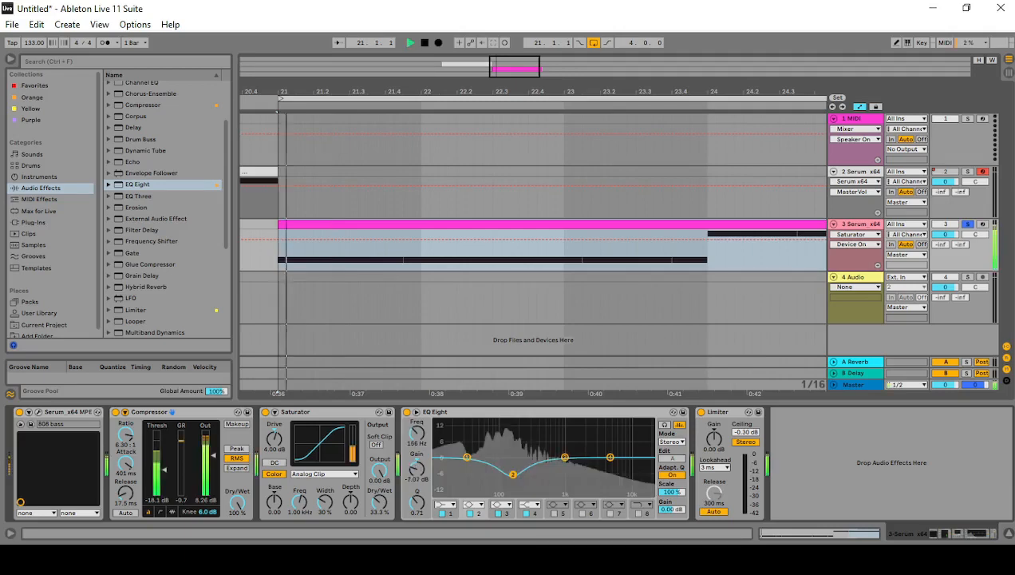
pyautogui.moveTo(513, 463); pyautogui.dragTo(511, 427)
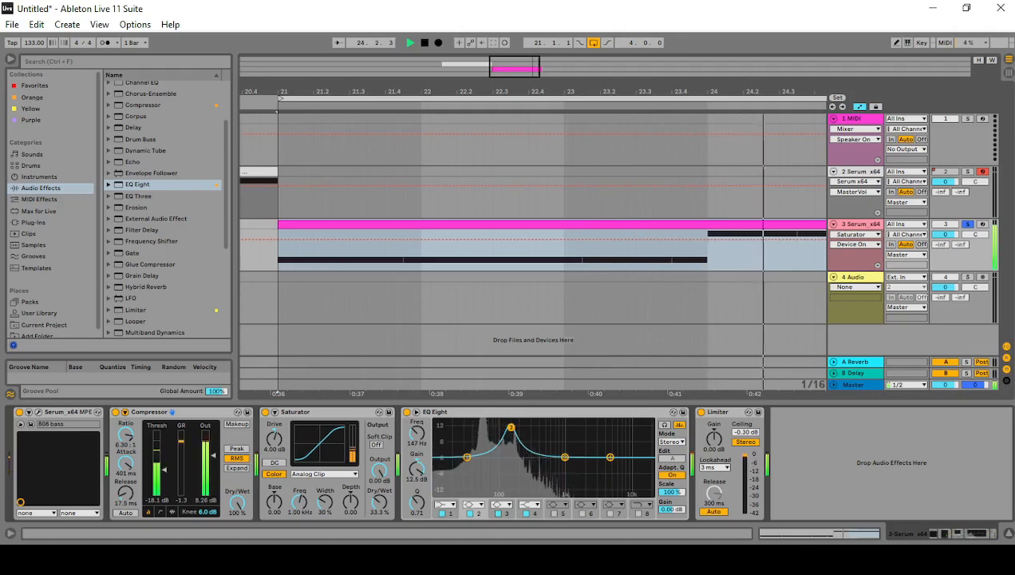
pyautogui.moveTo(513, 471); pyautogui.dragTo(513, 477)
pyautogui.press('space')
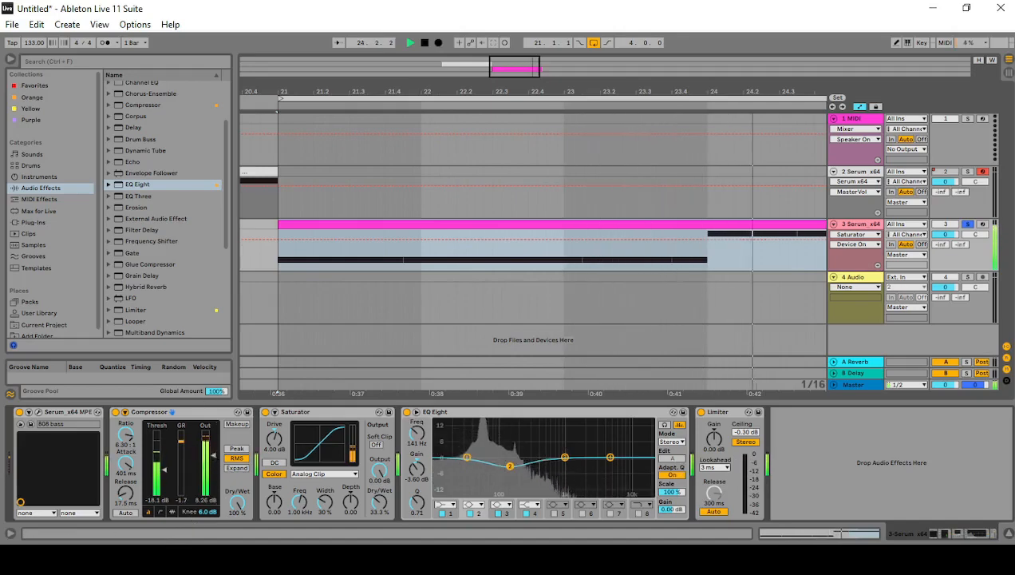
# Step: Raise EQ Eight's output gain to about 1.88 dB during playback
pyautogui.click(213, 456)
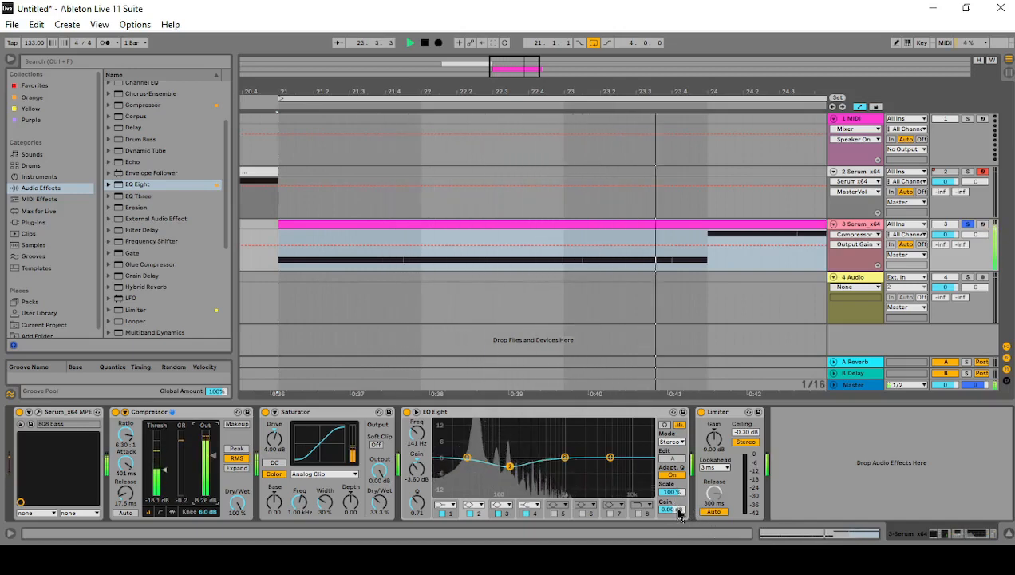
pyautogui.moveTo(680, 514); pyautogui.dragTo(679, 489)
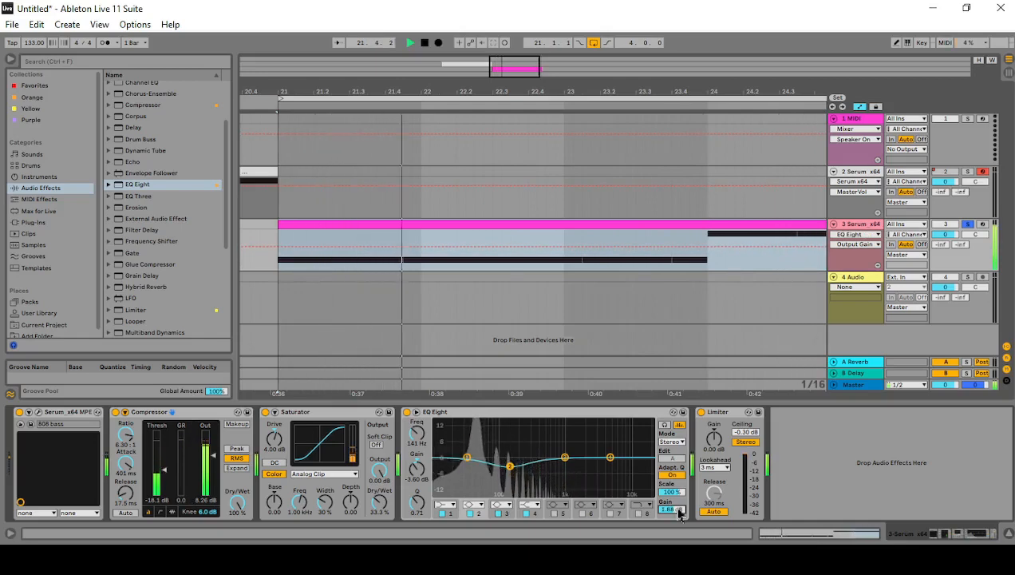